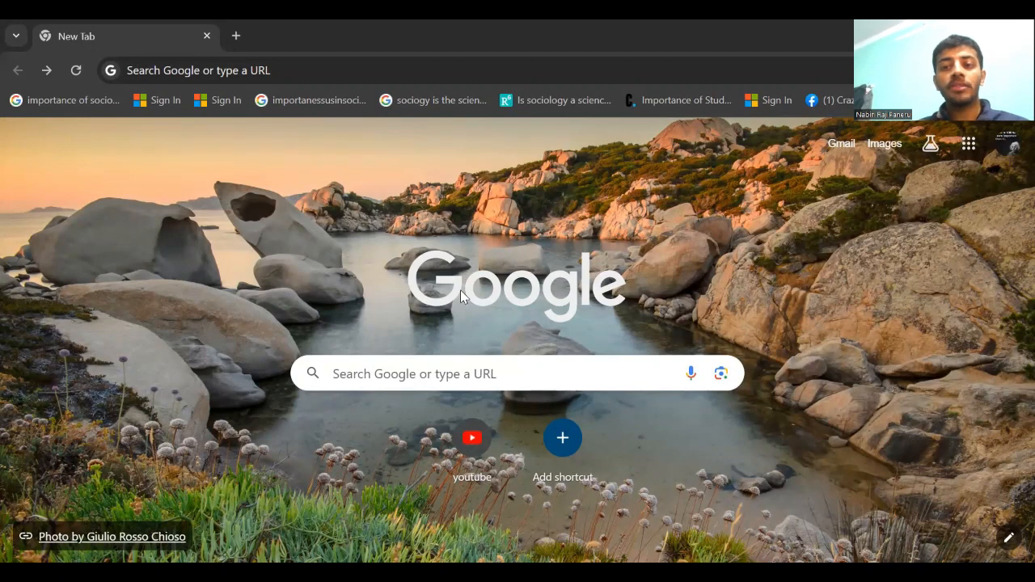
Step: Search Google for "mendeley desktop" and review the platform downloads on the Mendeley Desktop 1.19.5 Installers page
click(421, 382)
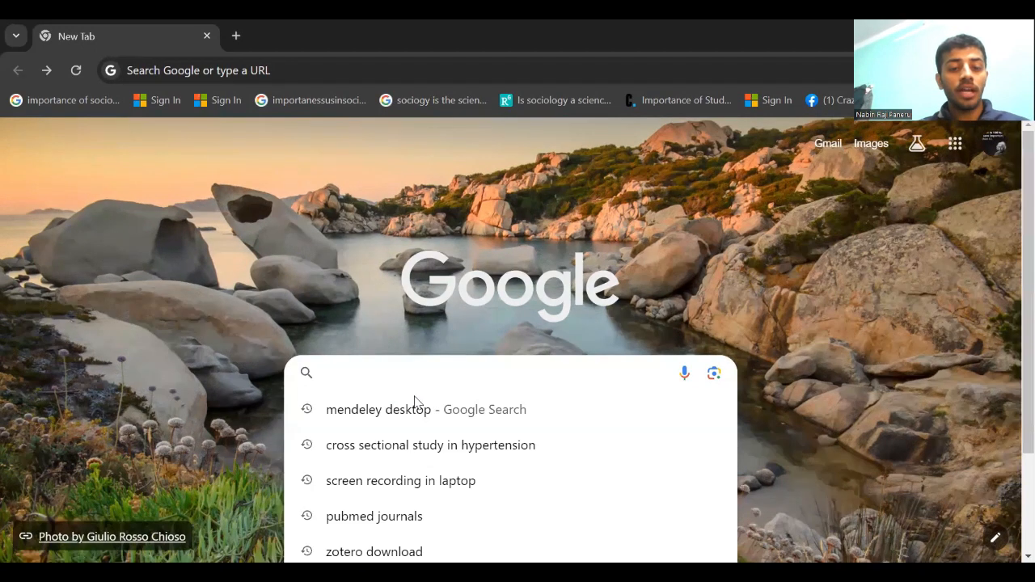
click(412, 409)
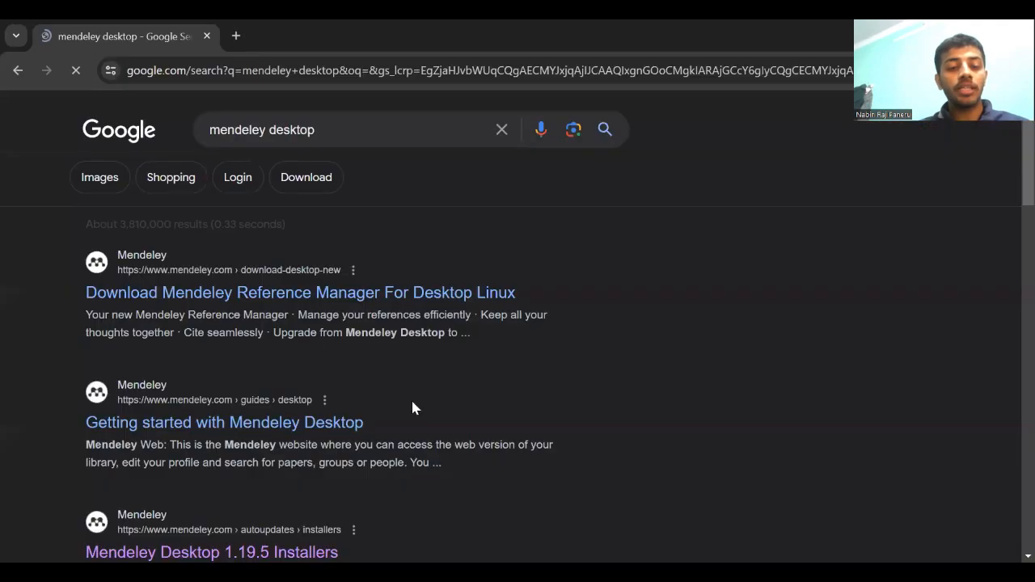
scroll(238, 314, down, 3)
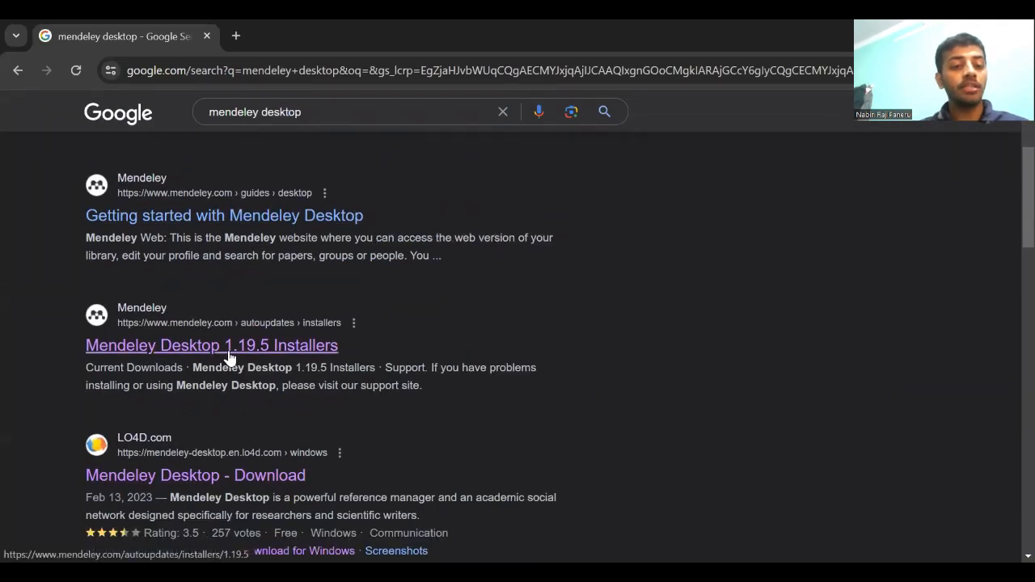
click(230, 346)
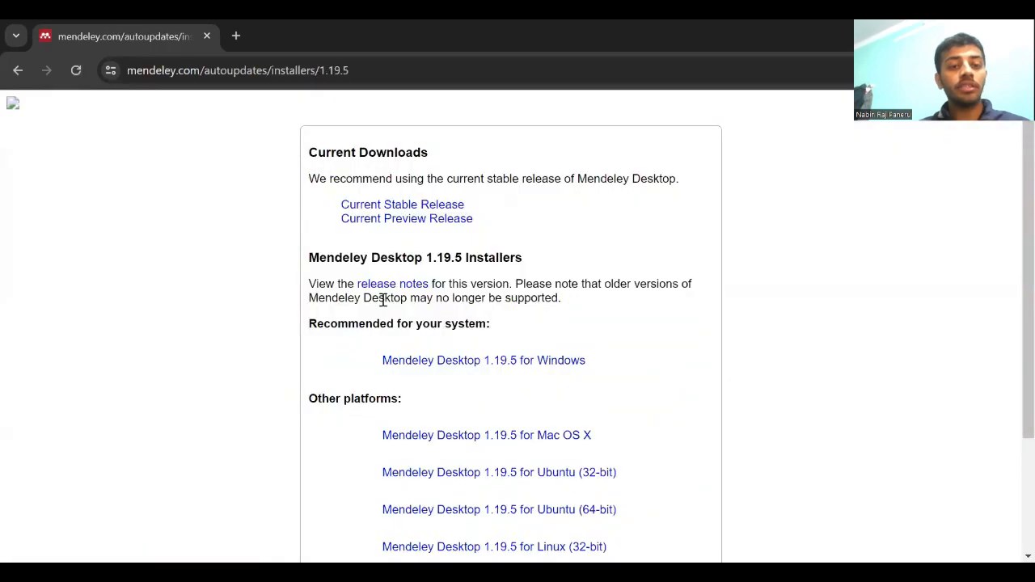
scroll(384, 300, down, 2)
scroll(384, 299, up, 2)
scroll(385, 299, down, 2)
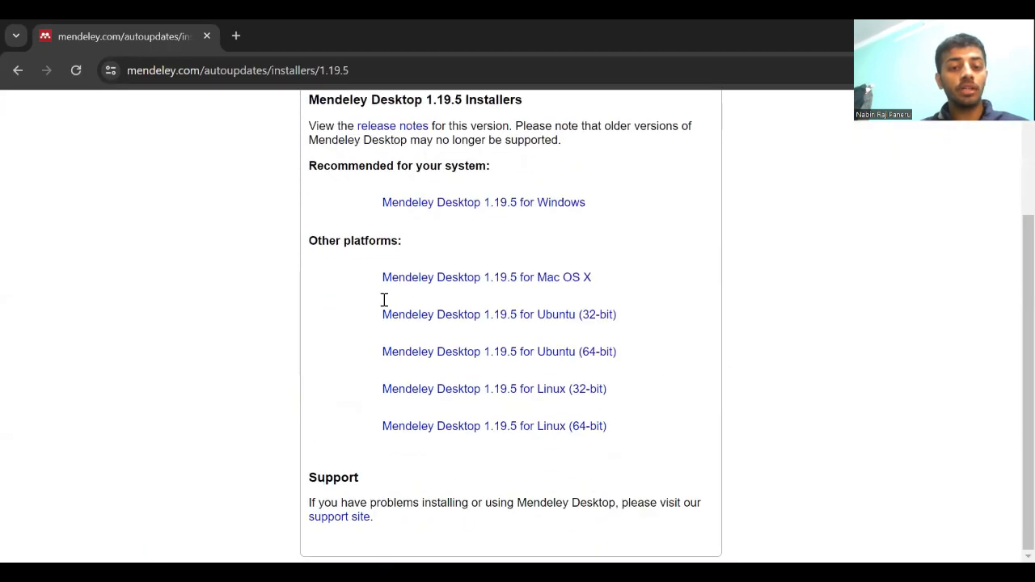
scroll(384, 299, up, 2)
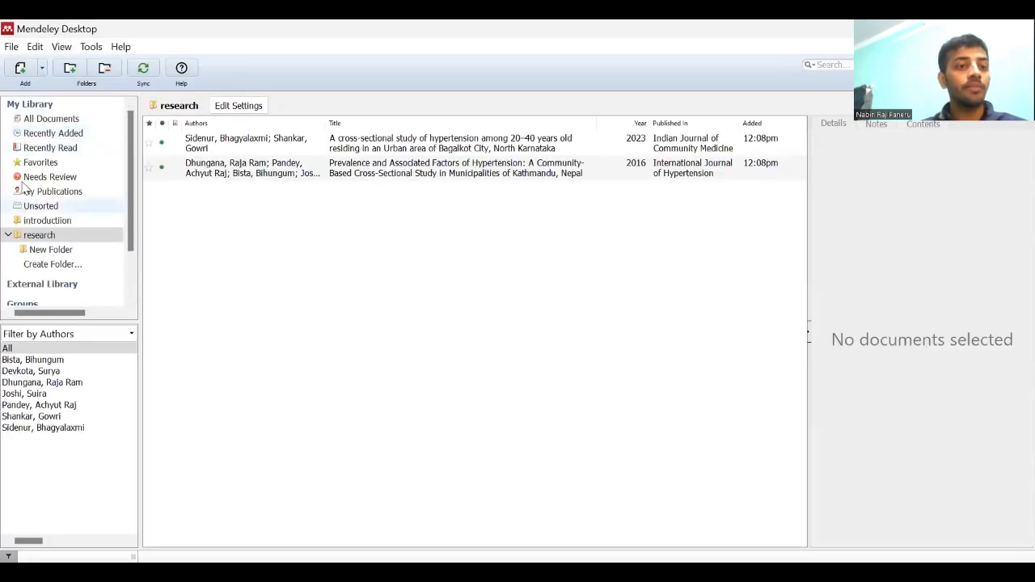
Step: Switch to Mendeley Desktop and look through the All Documents, Recently Added and Recently Read collections of the library
click(46, 119)
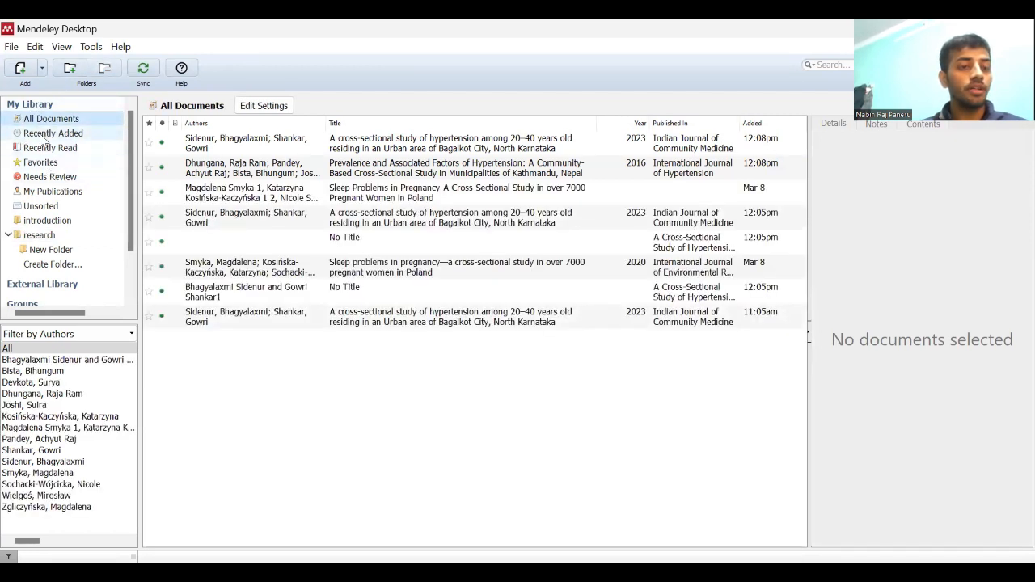
click(45, 134)
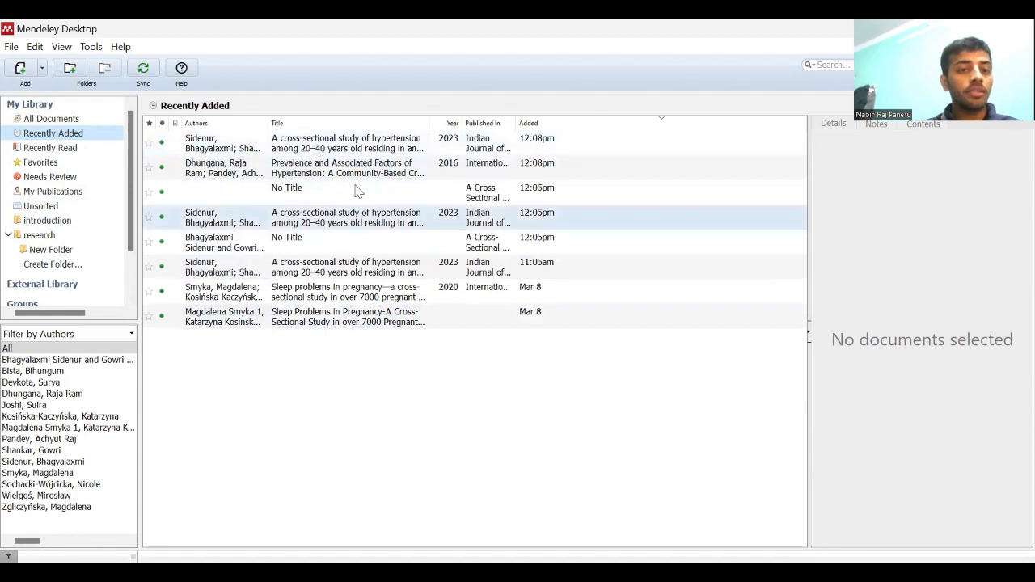
click(50, 119)
click(52, 146)
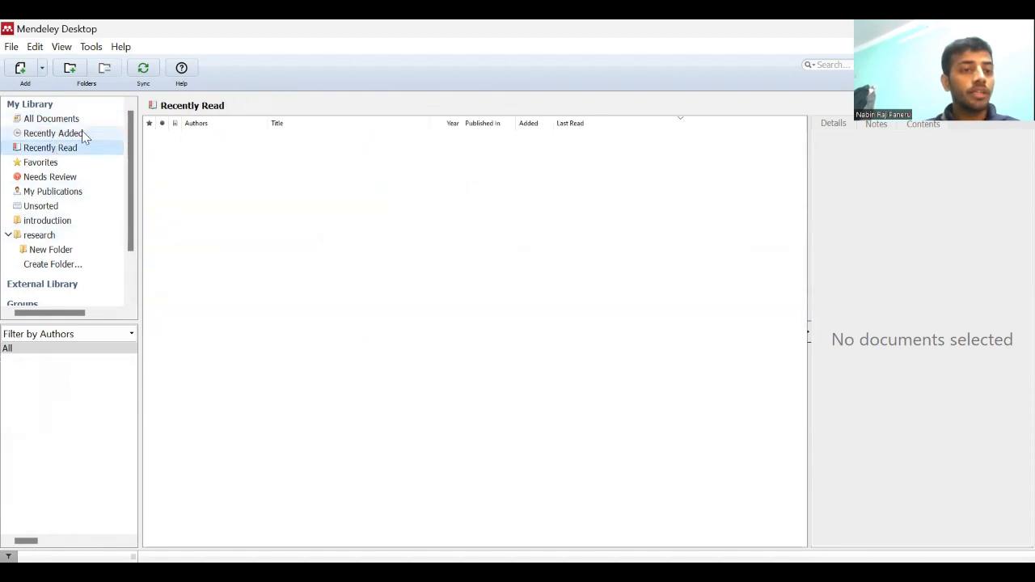
click(82, 131)
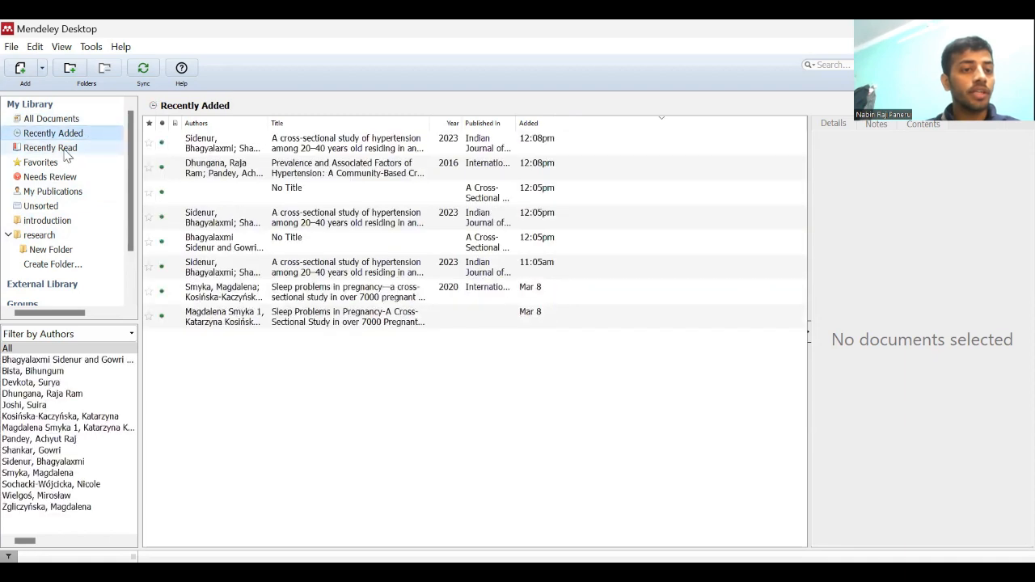
scroll(89, 282, down, 2)
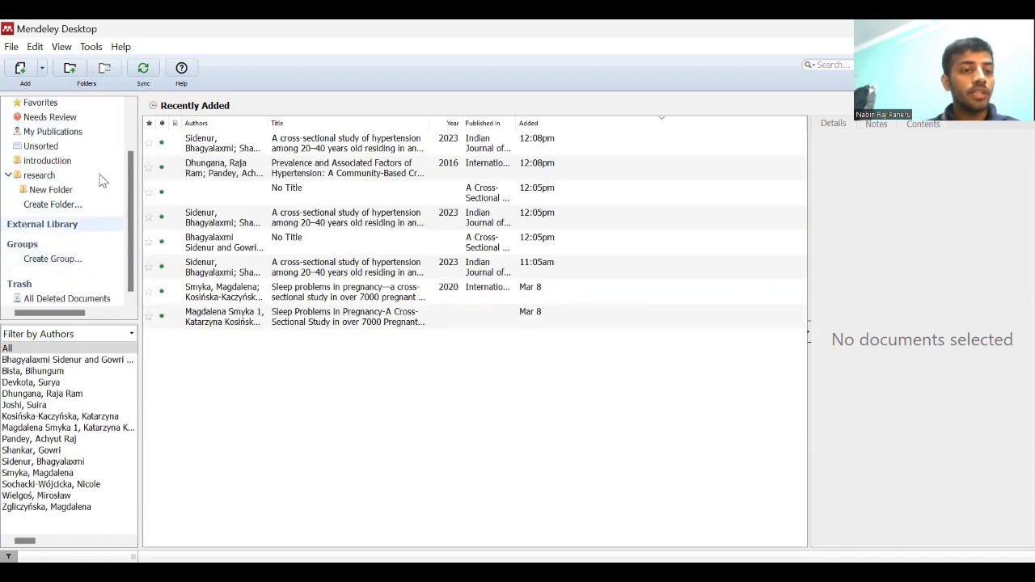
click(22, 70)
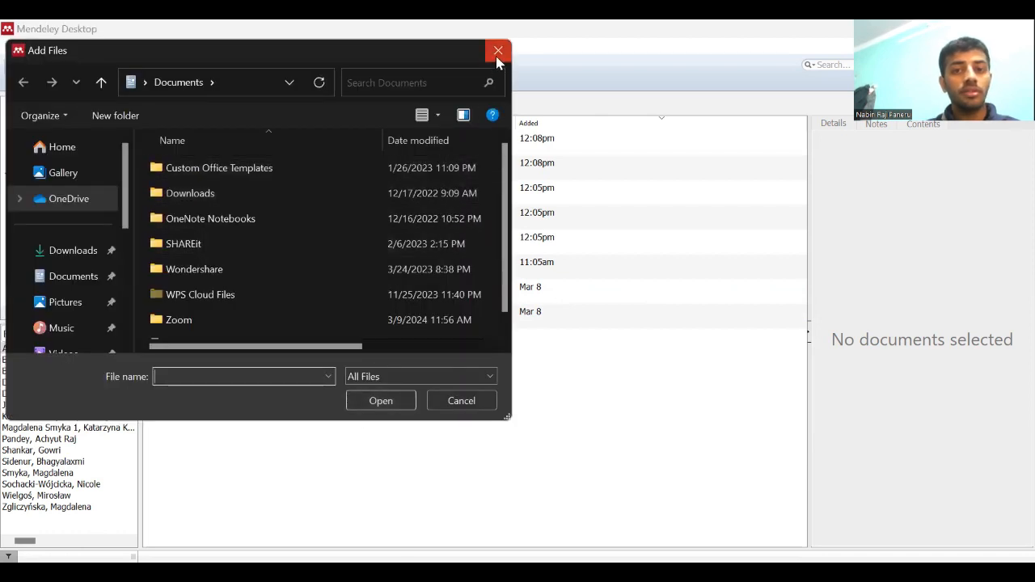
click(497, 53)
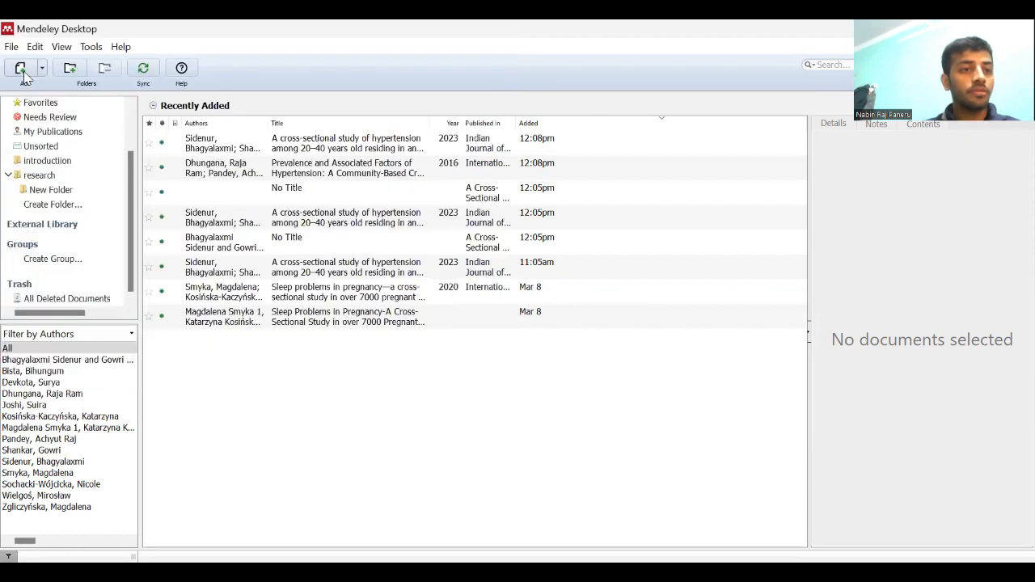
click(22, 70)
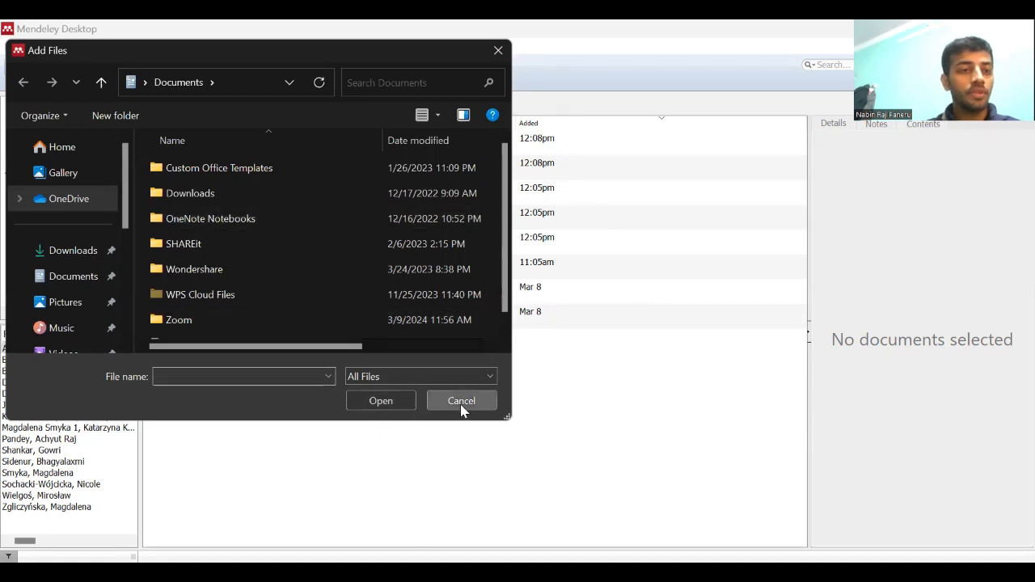
key(Escape)
Step: Create a new folder named "hypertension" in My Library
click(82, 65)
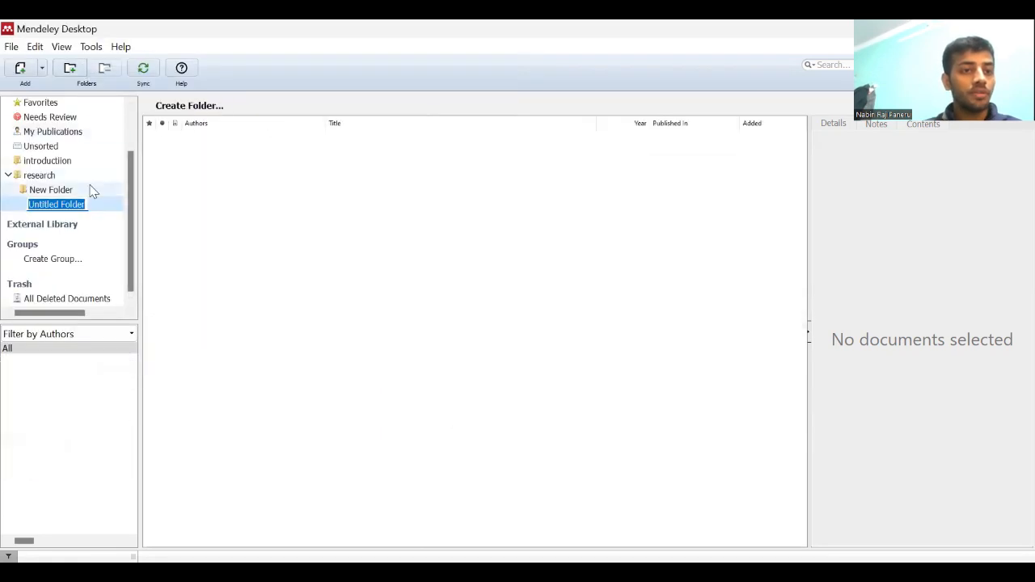
key(BackSpace)
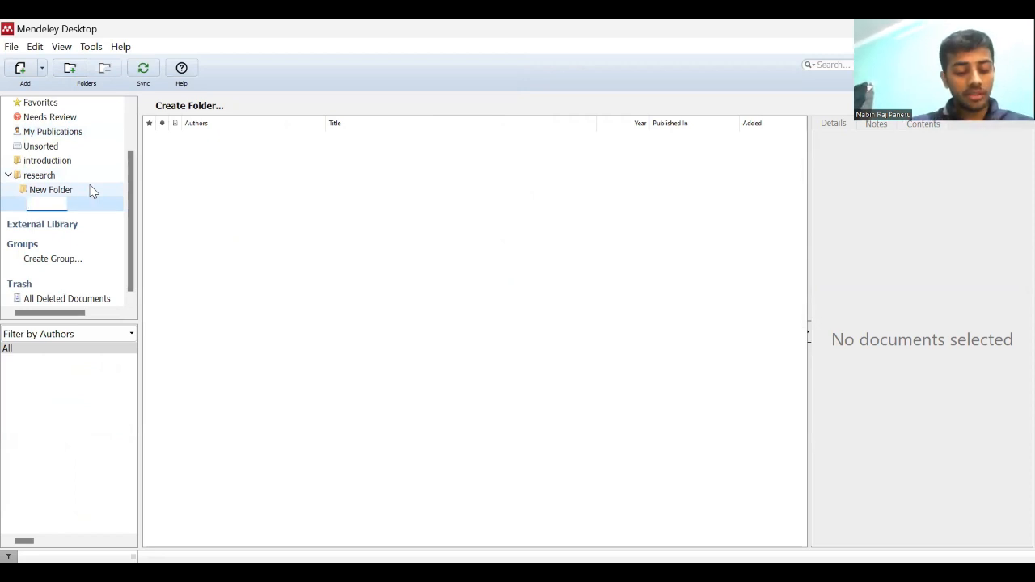
text(hy)
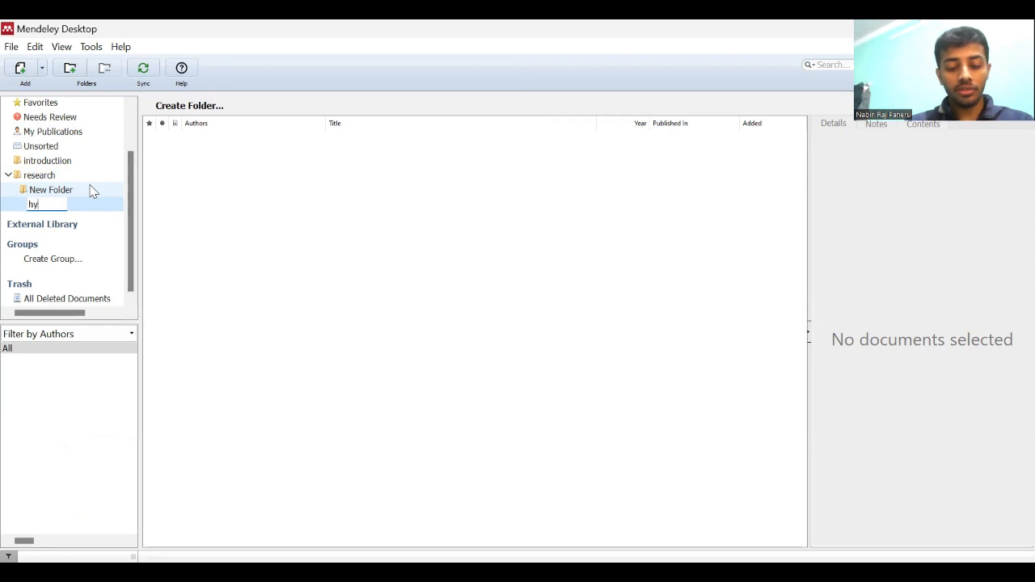
text(p)
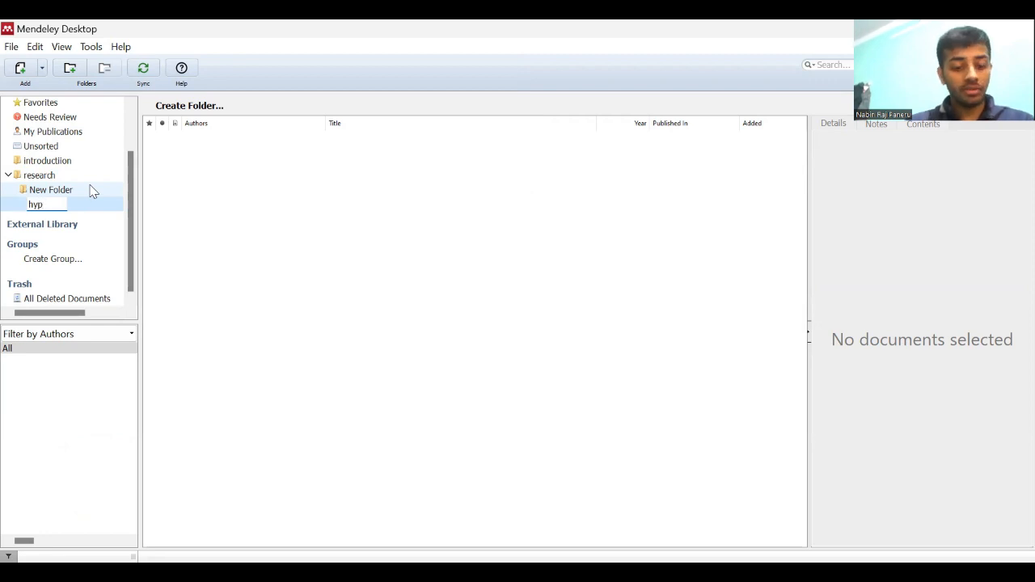
text(er)
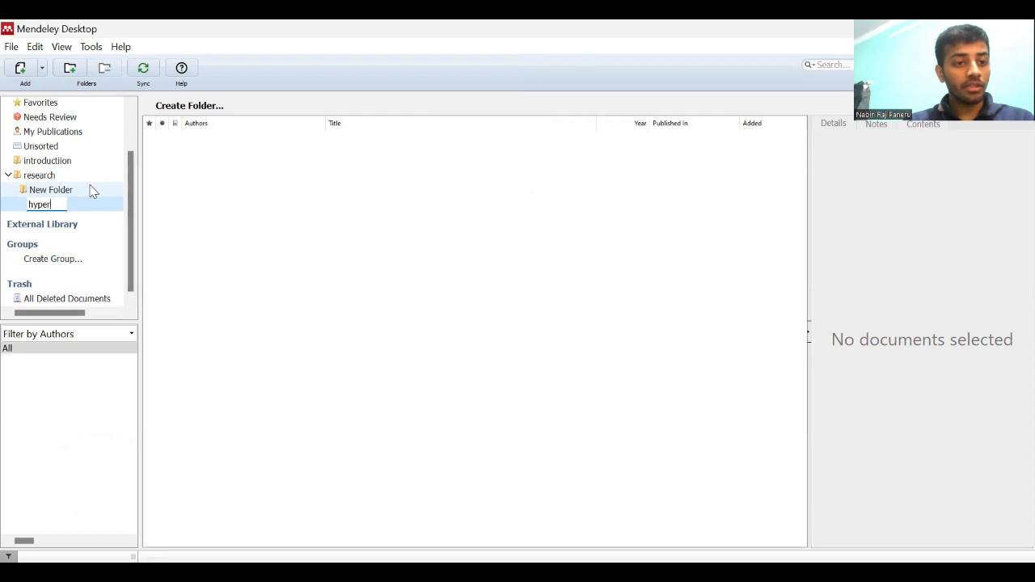
text(tens)
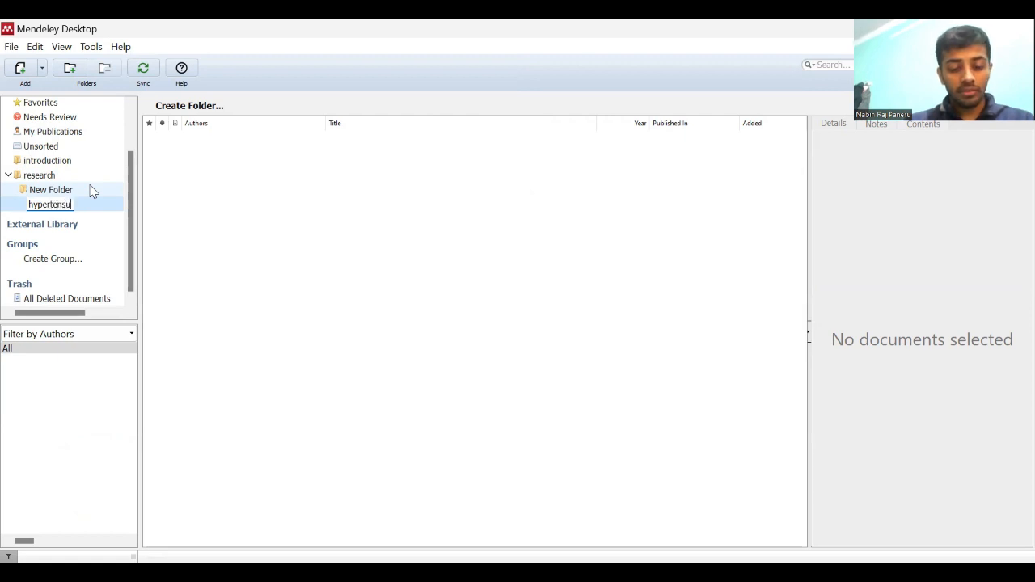
text(ion)
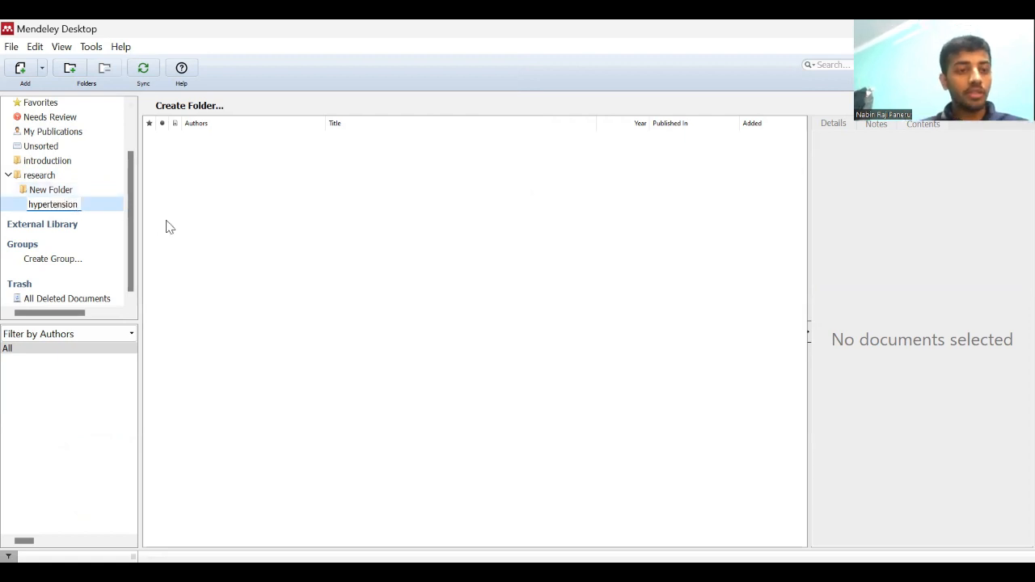
key(Return)
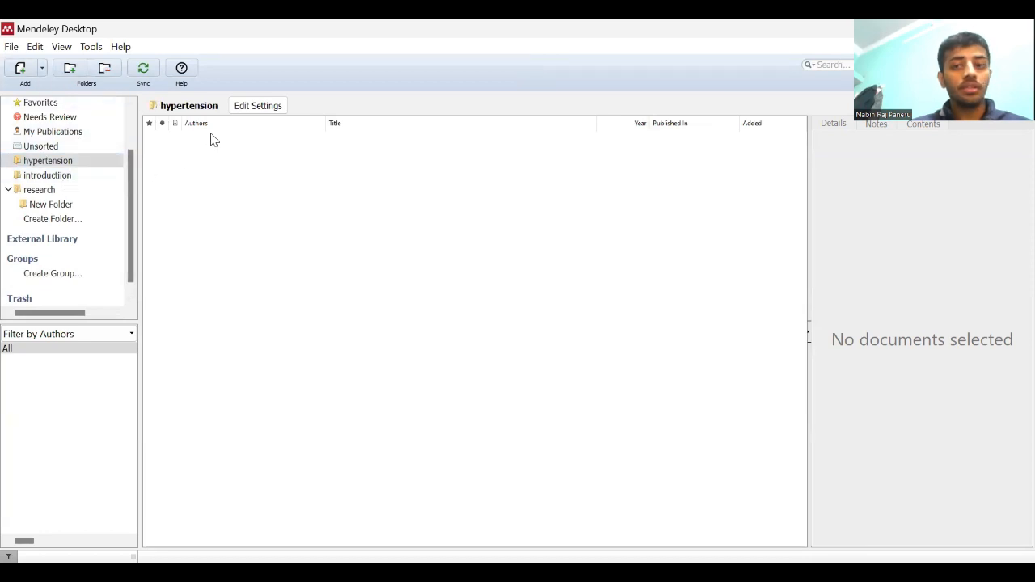
Step: Switch to the browser, clear the previous search query and open the PubMed Central article on hypertension among 20–40 year olds in Bagalkot City
key(alt+Tab)
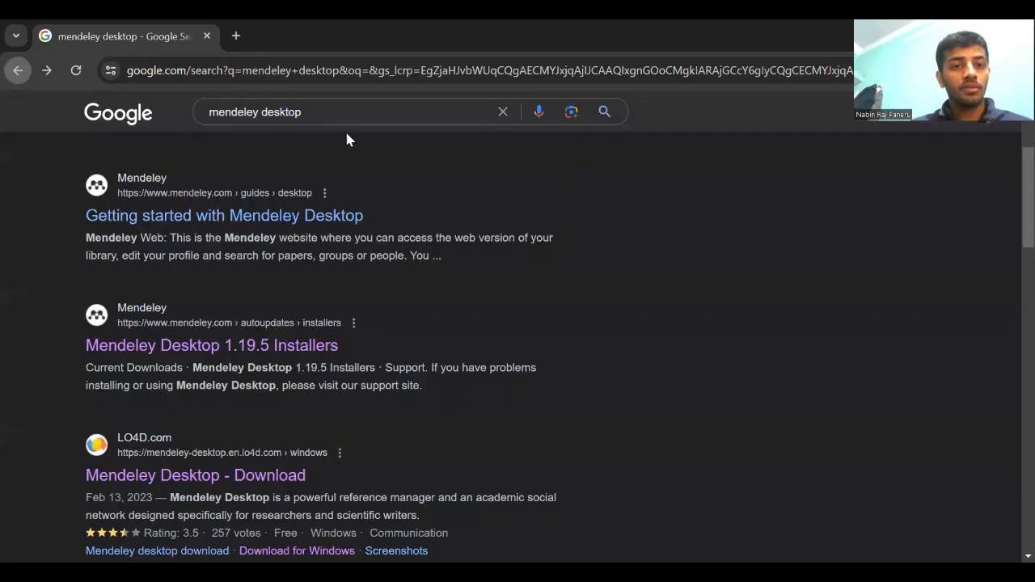
click(356, 117)
key(BackSpace)
key(BackSpace)
key(BackSpace)
key(BackSpace)
key(BackSpace)
key(BackSpace)
key(BackSpace)
key(BackSpace)
key(BackSpace)
key(BackSpace)
key(BackSpace)
key(BackSpace)
key(BackSpace)
key(BackSpace)
key(BackSpace)
key(BackSpace)
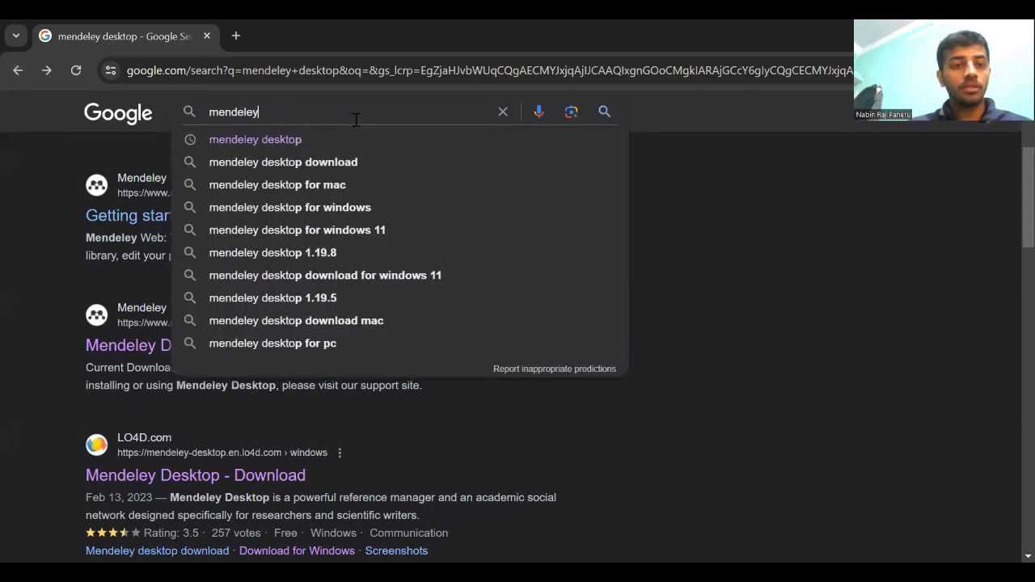
click(313, 162)
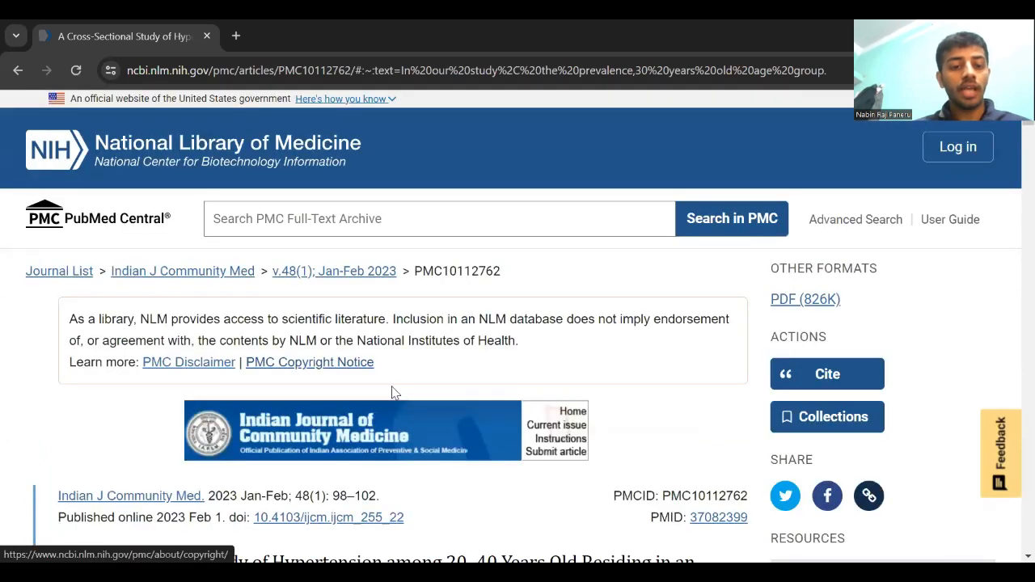
Step: Copy the article's DOI, 10.4103/ijcm.ijcm_255_22, from the publication details above its title
scroll(394, 392, down, 2)
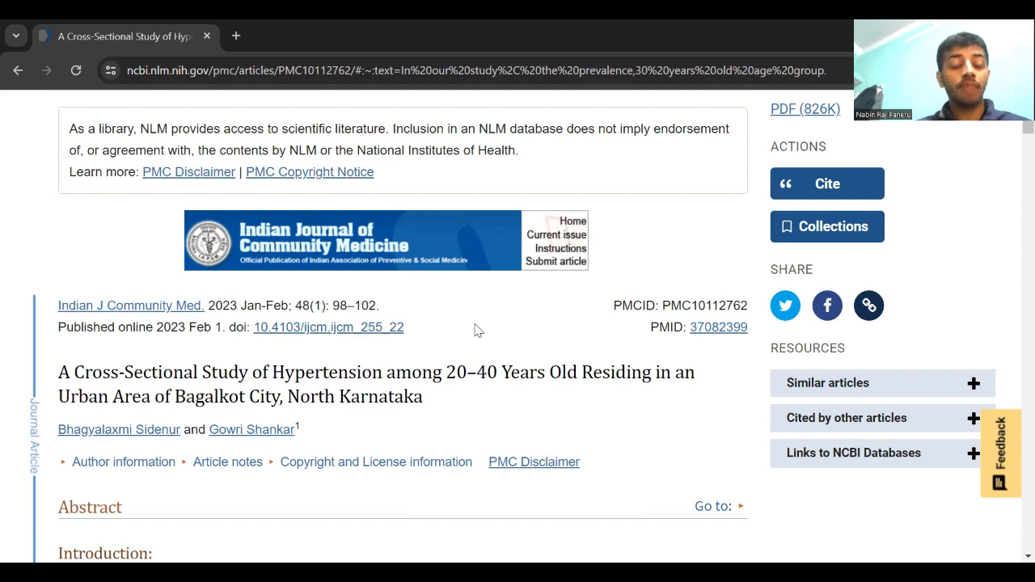
scroll(285, 186, up, 3)
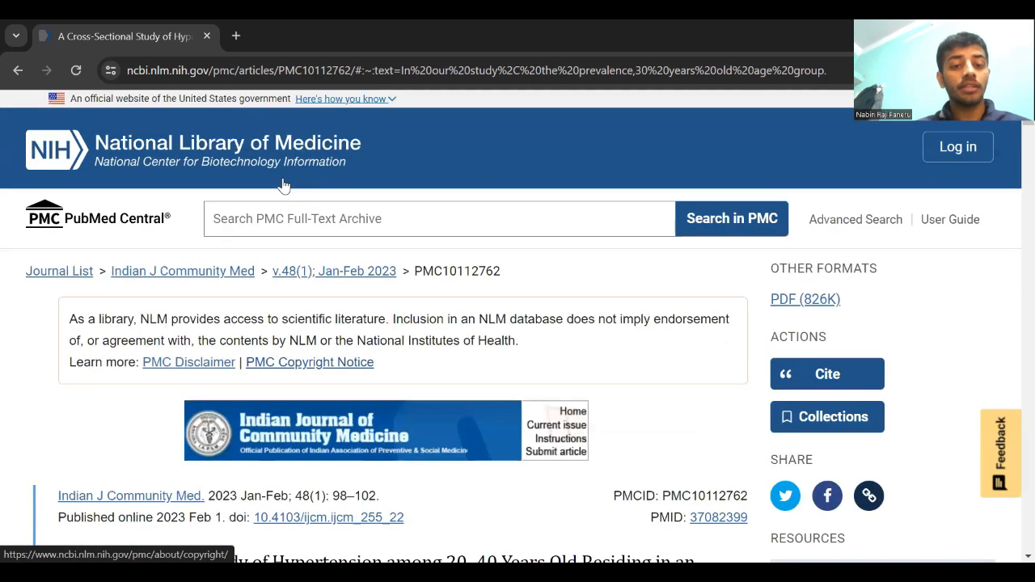
scroll(313, 213, down, 2)
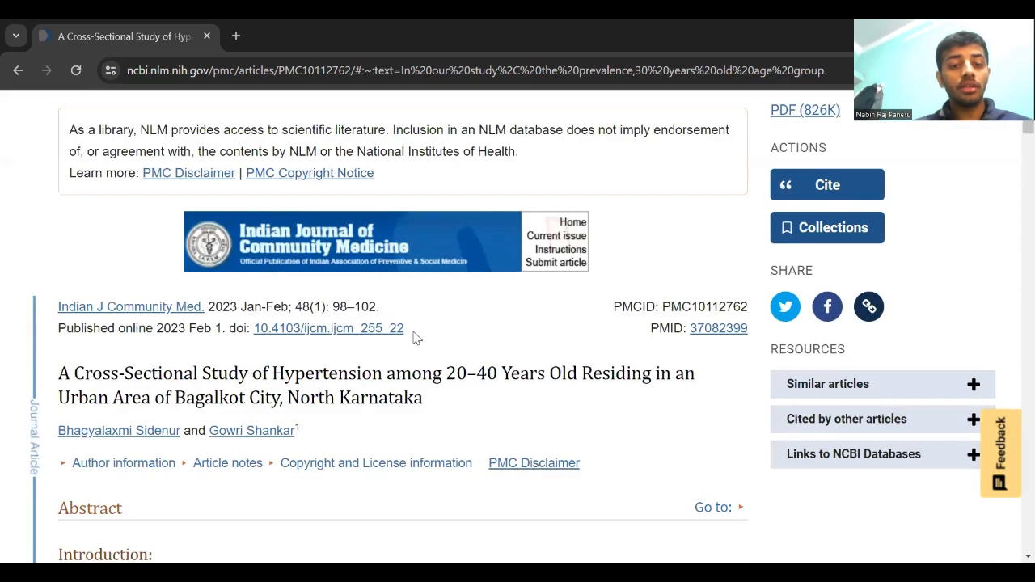
drag(415, 337, 228, 341)
key(ctrl+c)
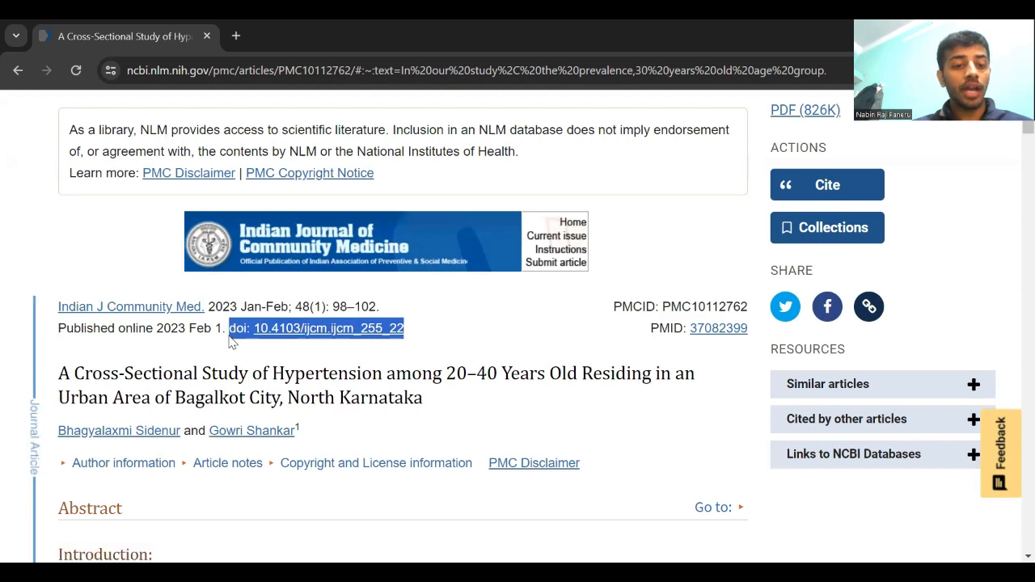
click(418, 61)
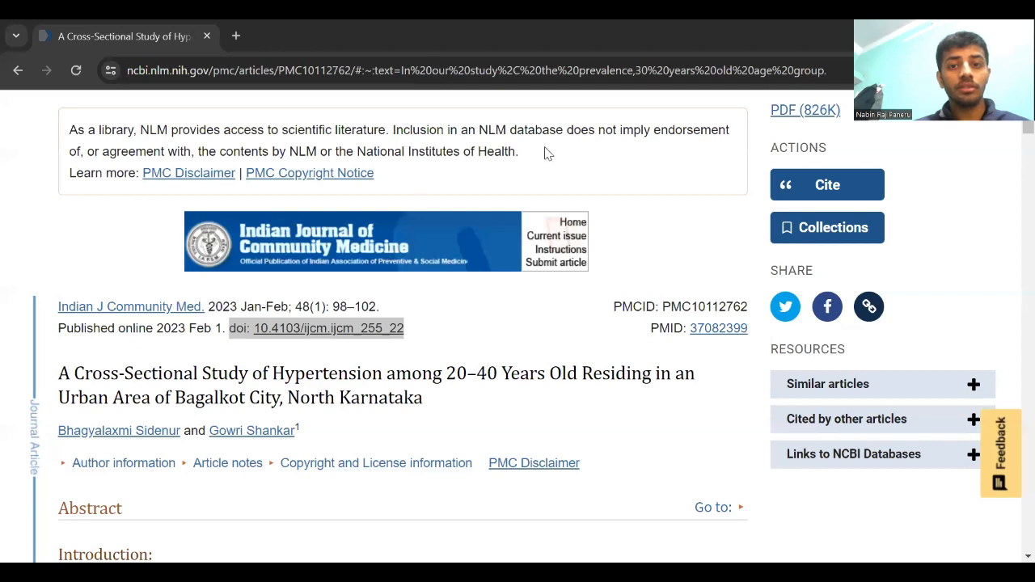
Step: Switch to Mendeley Desktop, dismiss the Add Files dialog and start a manual entry in the hypertension folder
key(alt+Tab)
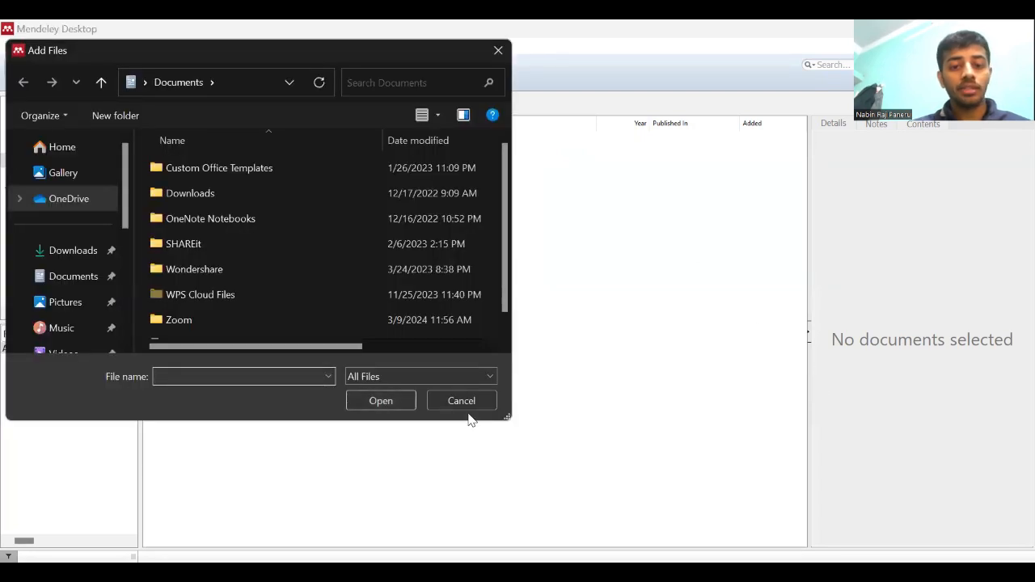
click(463, 402)
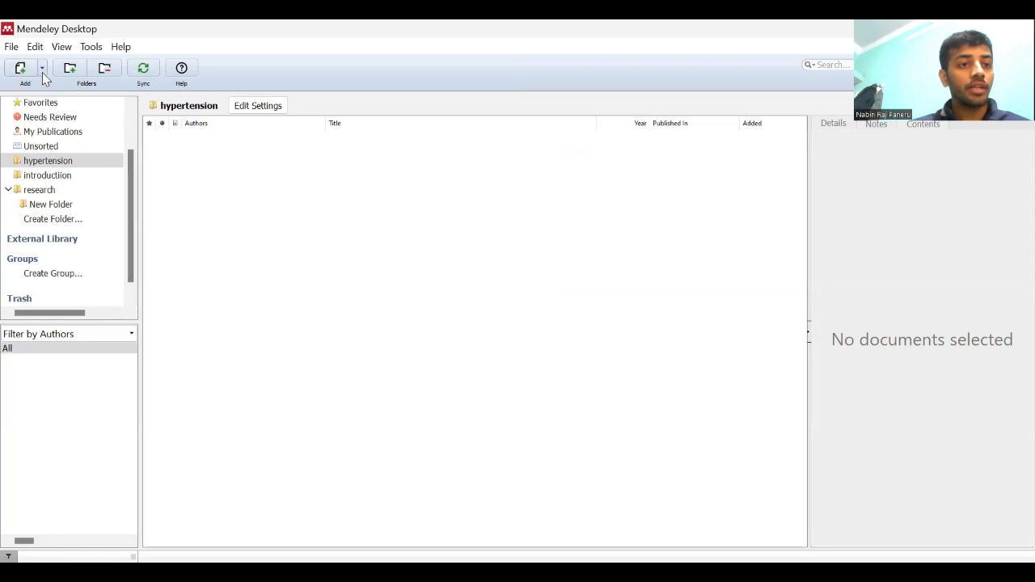
click(42, 70)
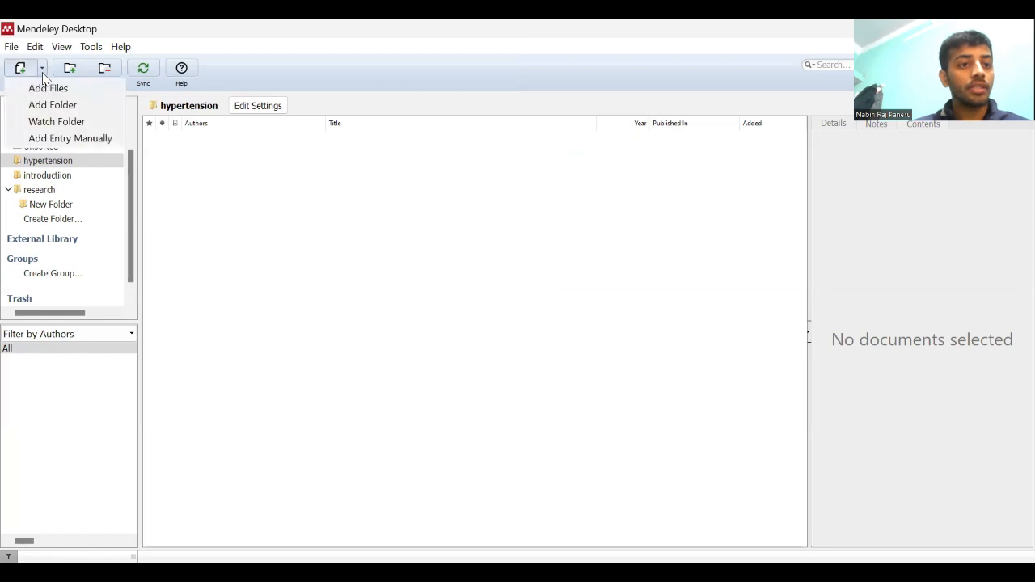
click(48, 140)
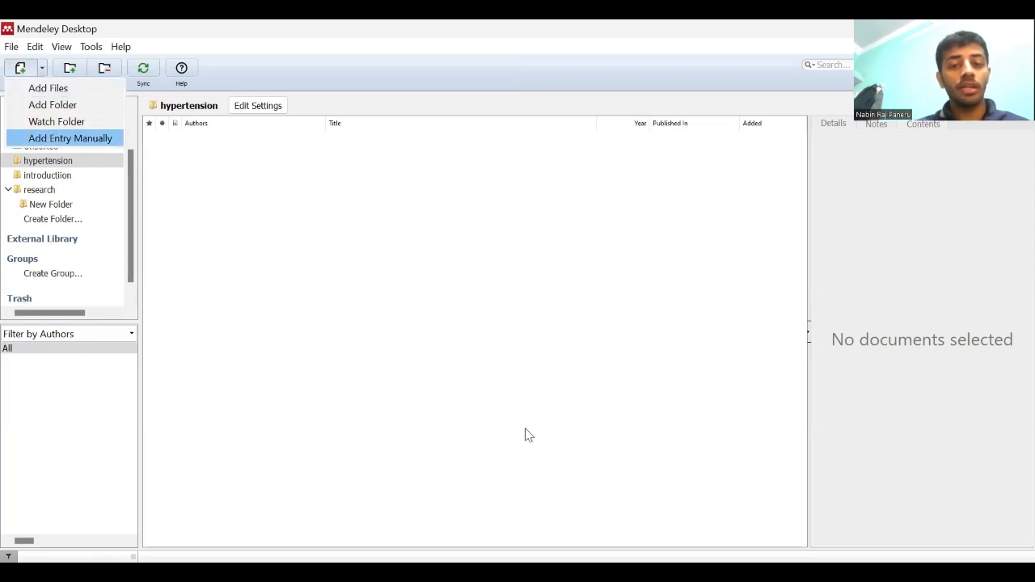
Step: Fill in the new document's details by looking up the copied DOI 10.4103/ijcm.ijcm_255_22, and save the entry
scroll(500, 284, down, 1)
scroll(500, 284, down, 4)
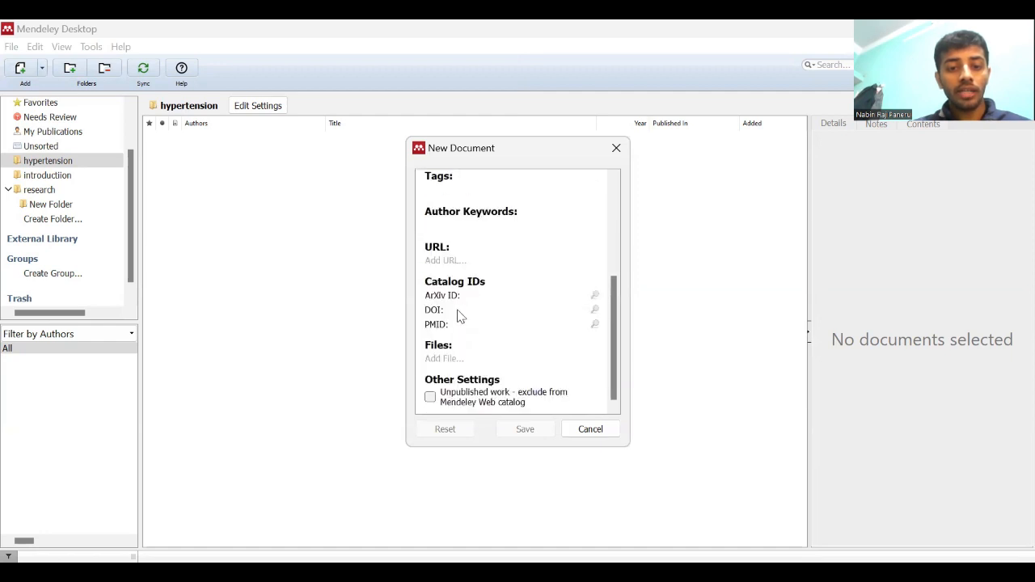
click(572, 312)
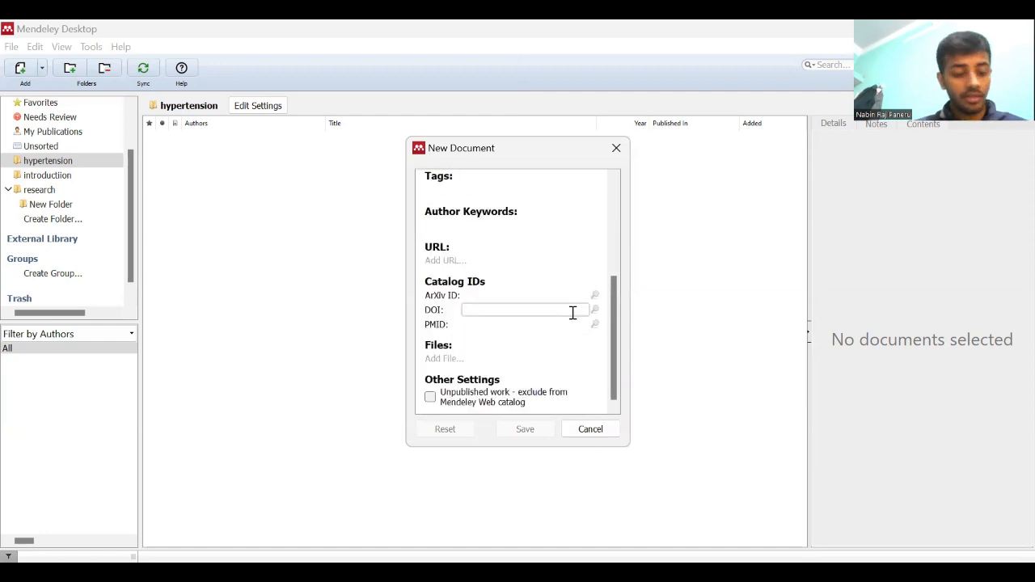
key(ctrl+v)
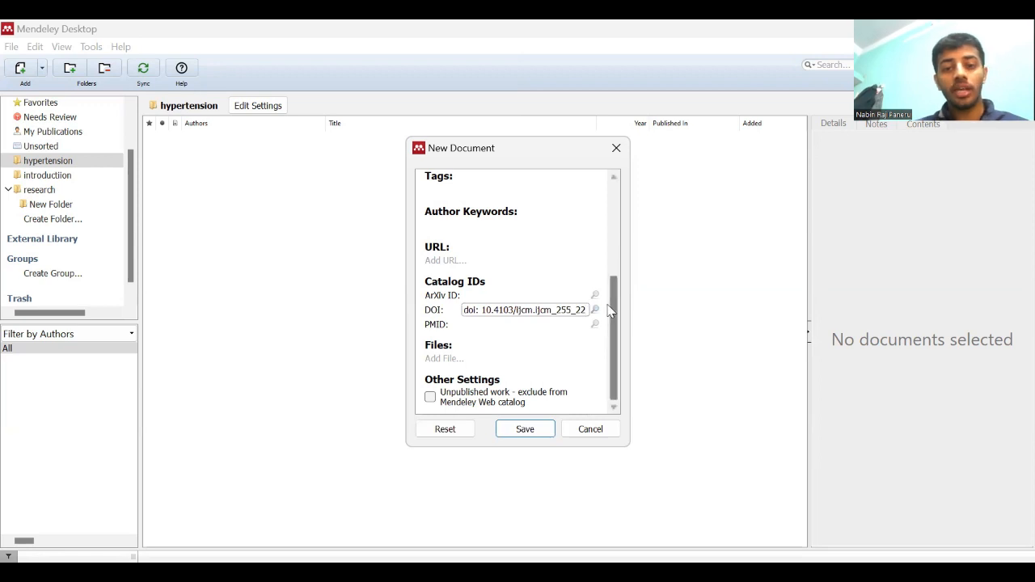
click(595, 311)
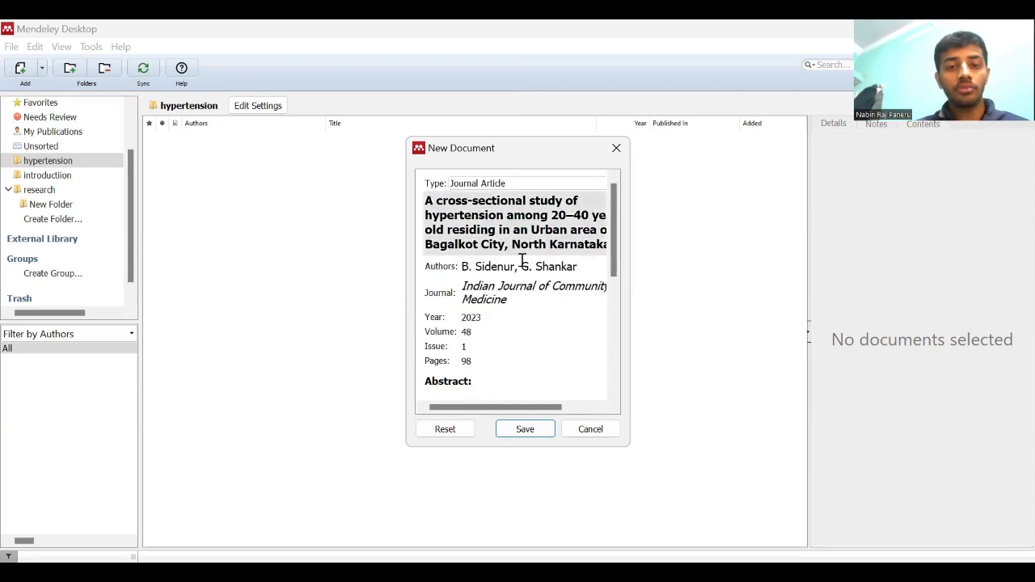
click(525, 430)
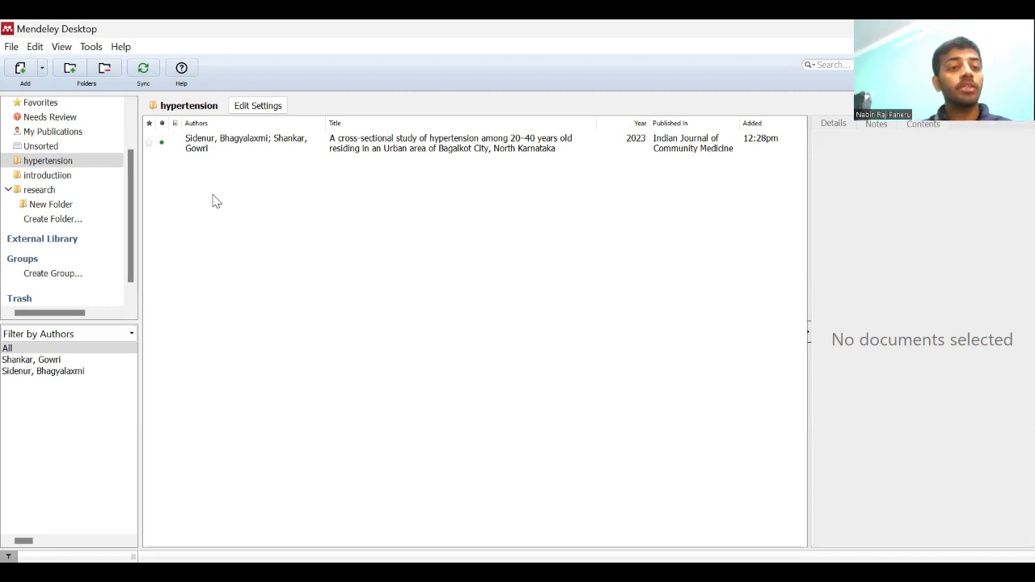
Step: Check Mendeley's tool options for the MS Word plugin
click(102, 54)
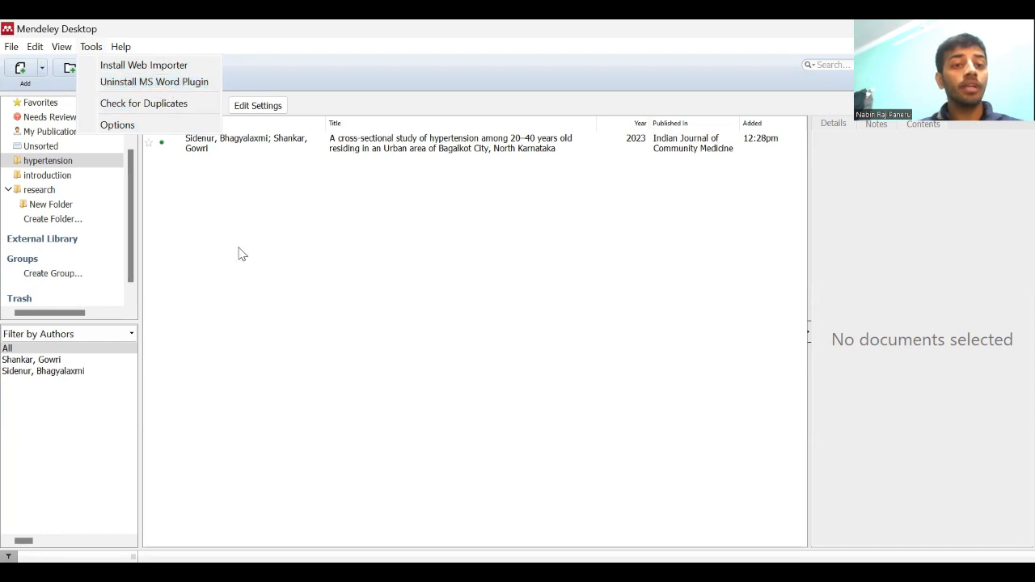
click(418, 97)
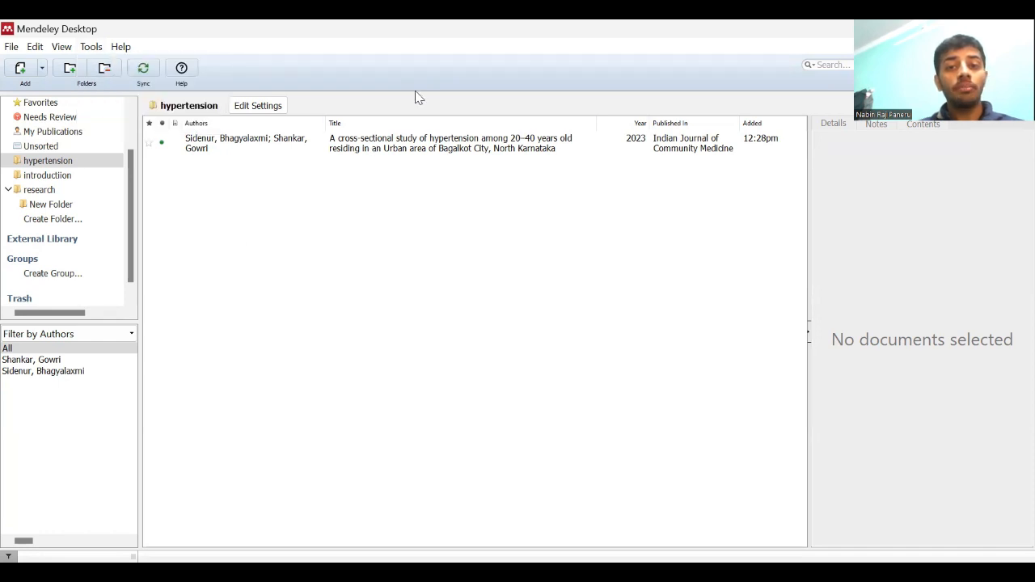
Step: Switch to the blank Word document, bring up the Mendeley citation tools and write "In nepal 40% people are hypertesion"
key(alt+Tab)
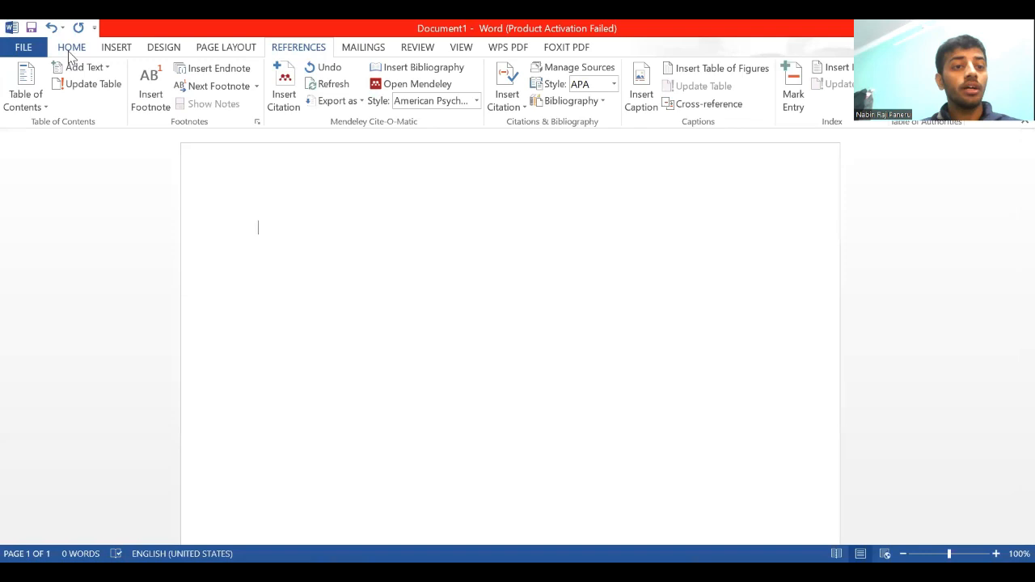
click(71, 50)
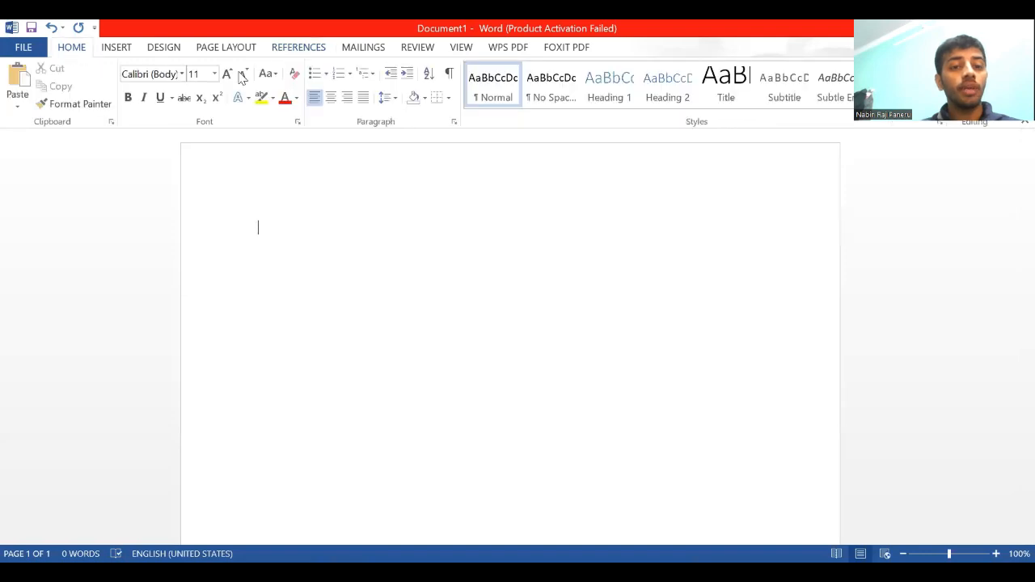
click(299, 49)
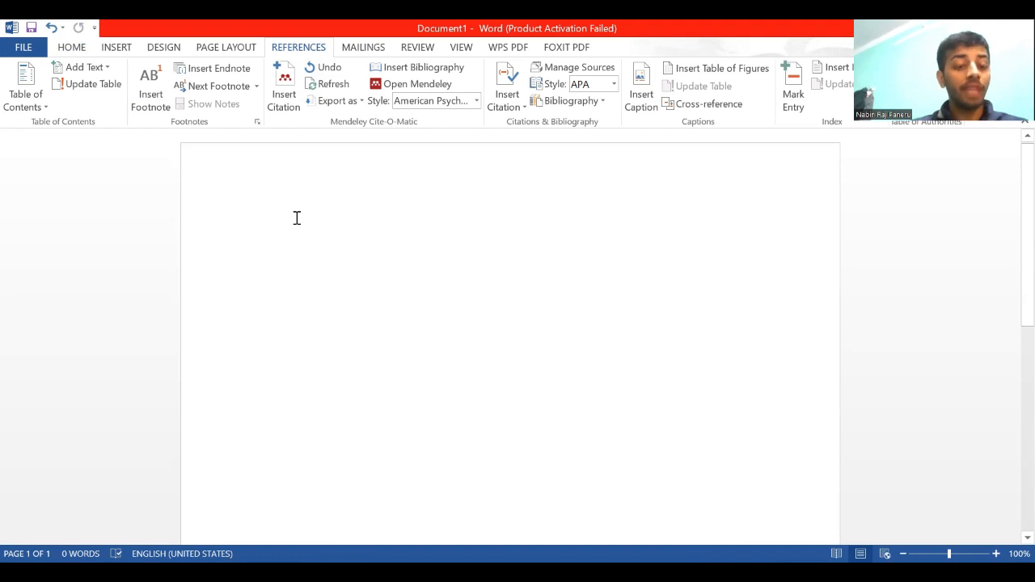
text(In nepa;)
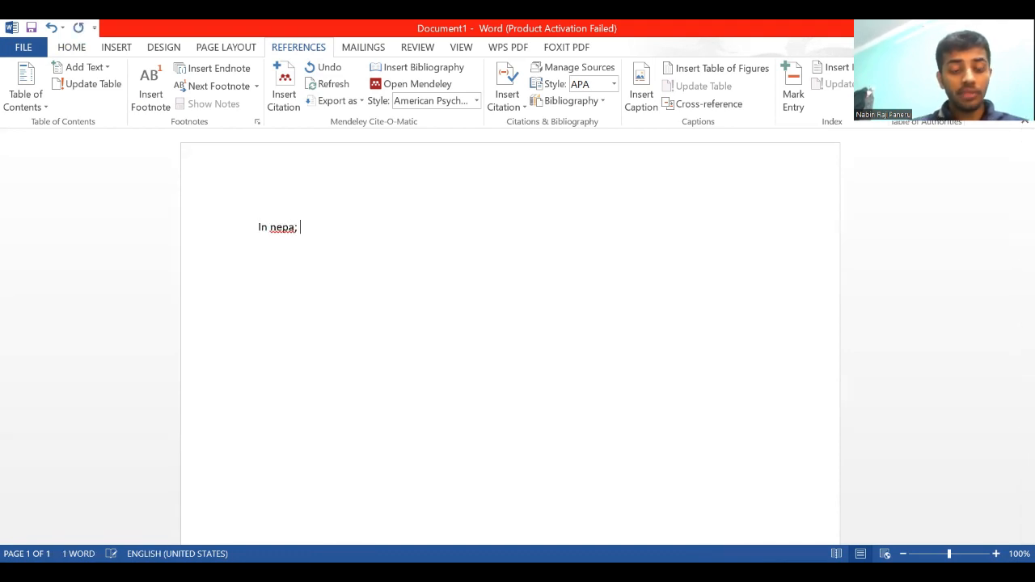
key(BackSpace)
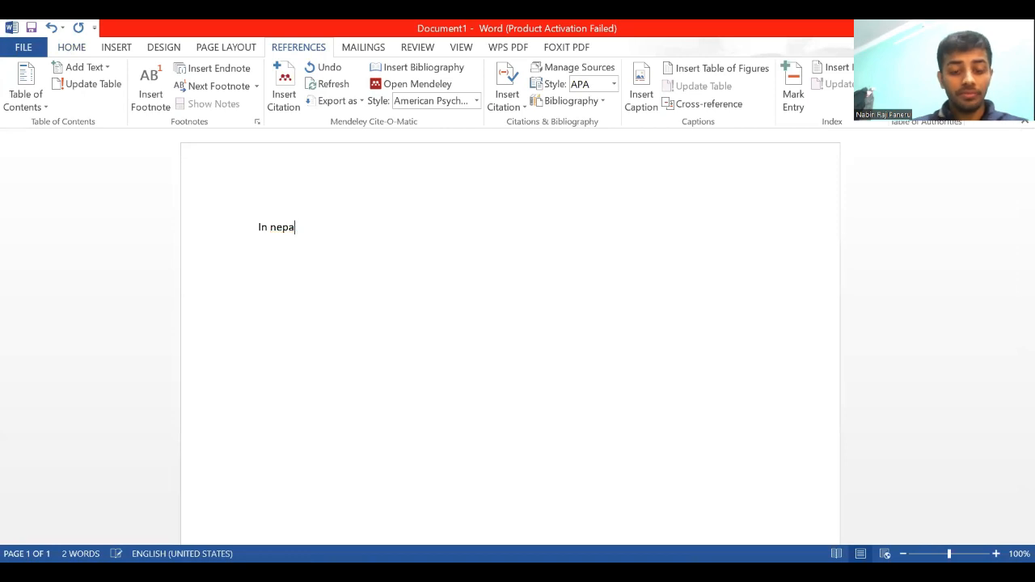
text(l 40)
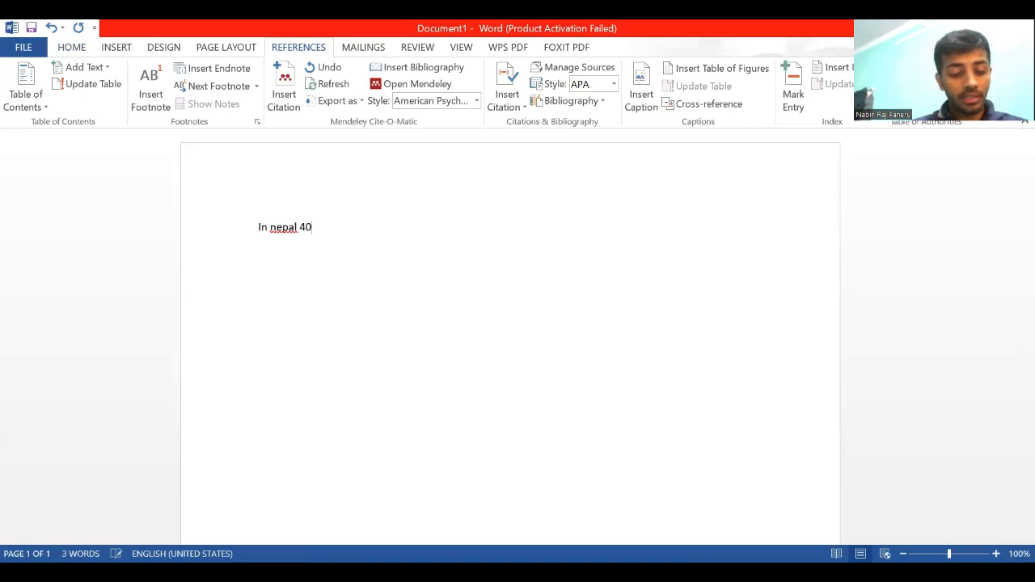
text(% )
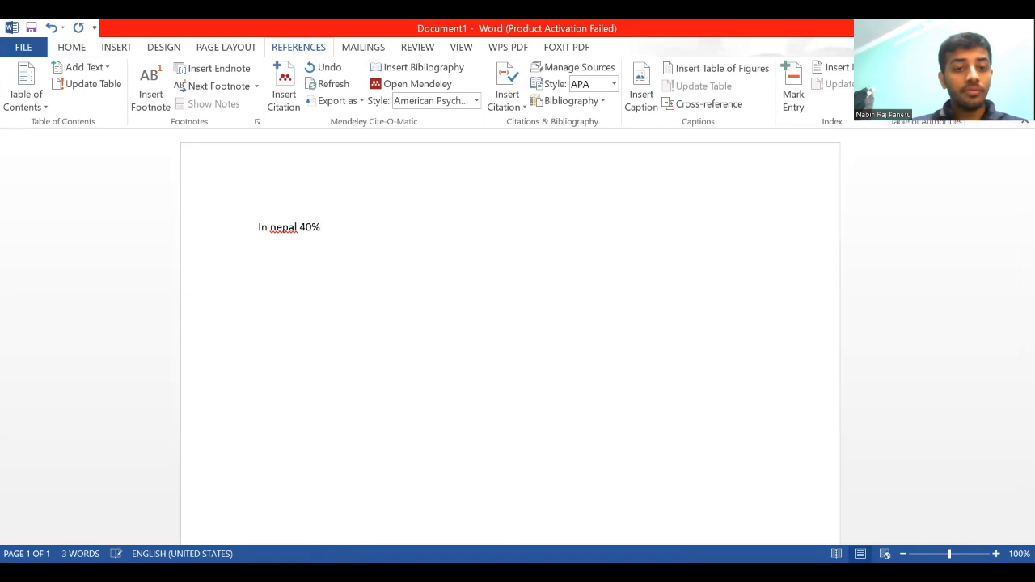
text(pe)
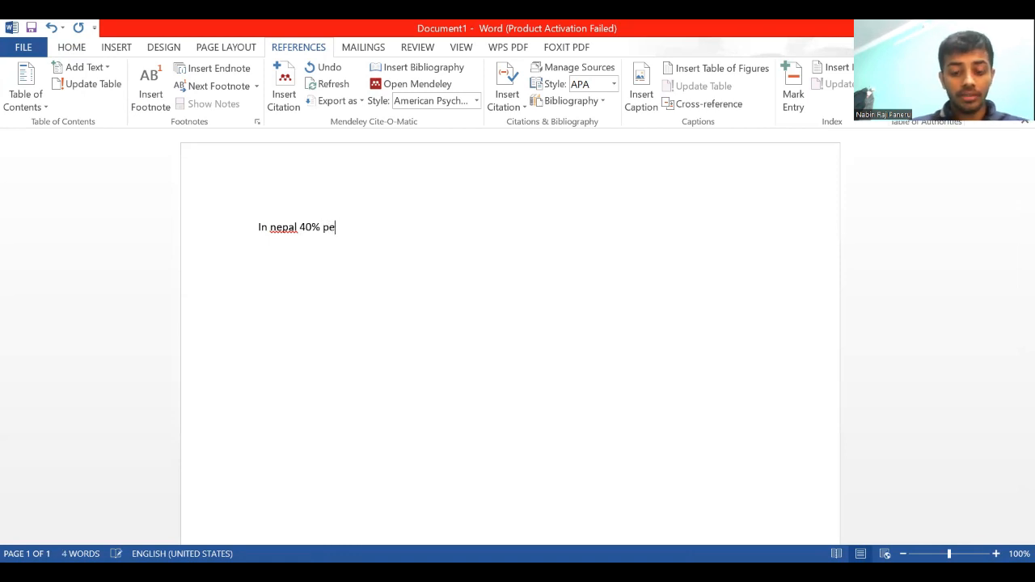
text(ople at)
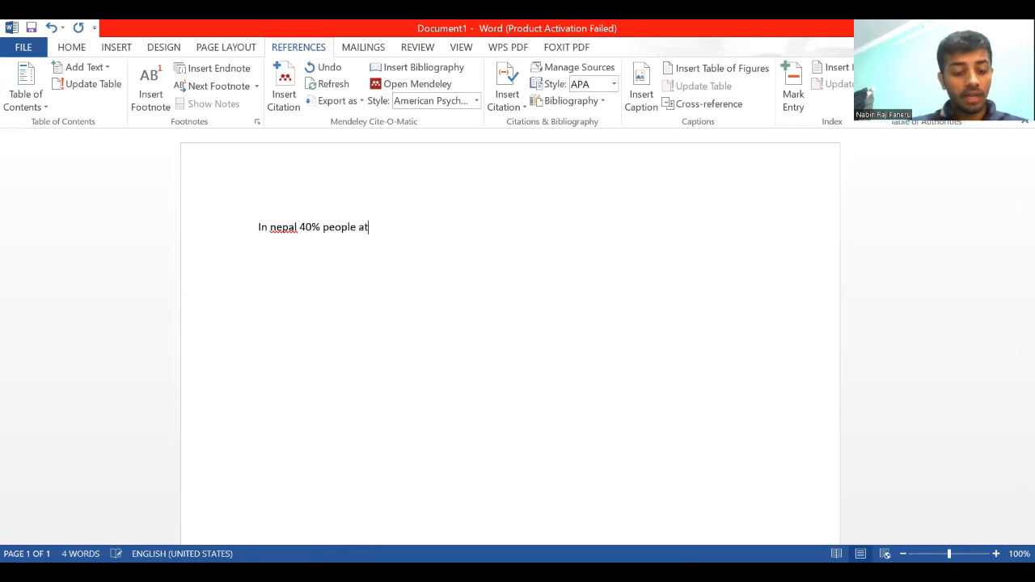
key(BackSpace)
text(re hy)
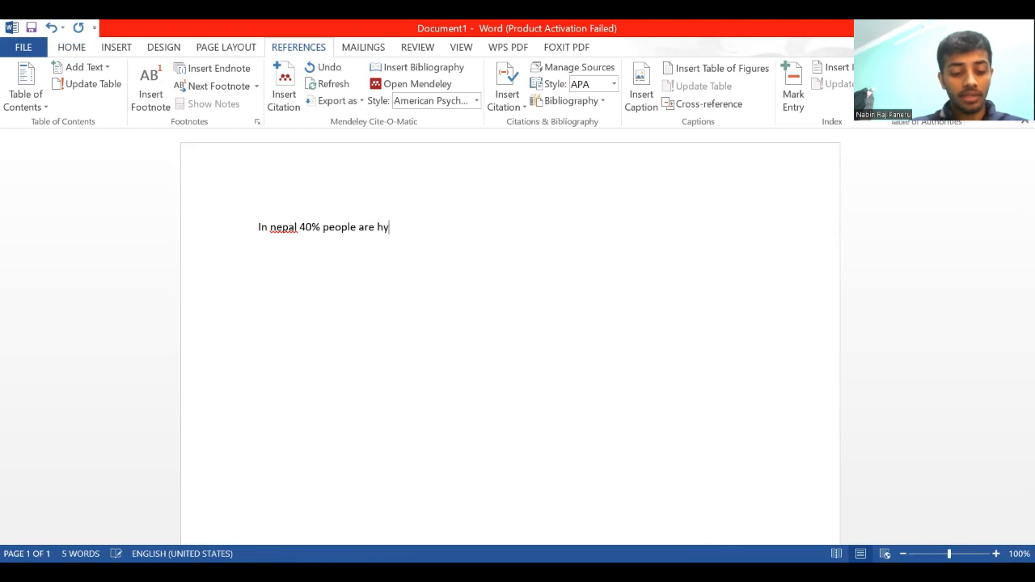
text(pertesion)
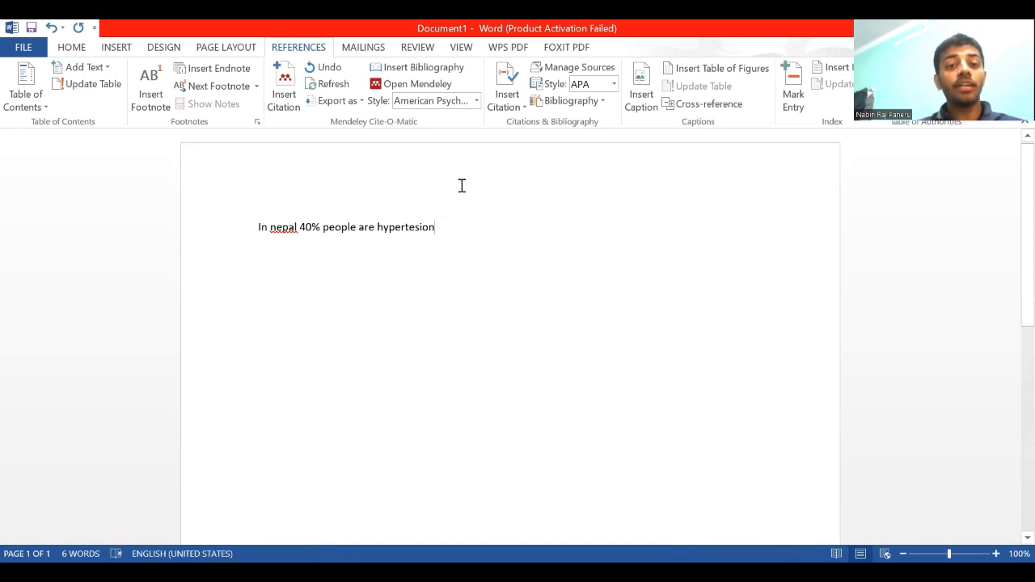
Step: Insert a Mendeley citation of the Bagalkot City hypertension article after the sentence, and add the bibliography on a new line below
click(295, 111)
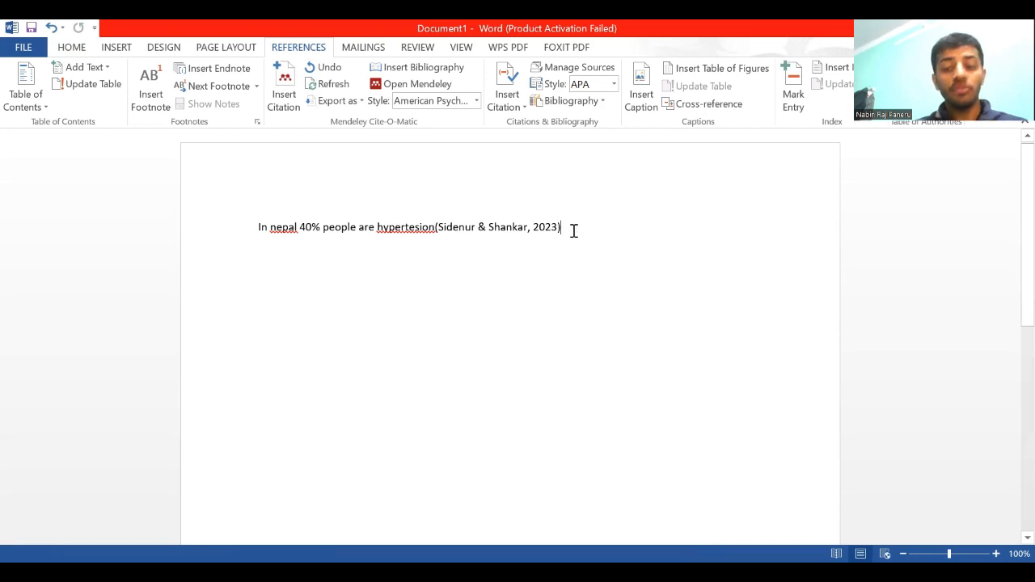
key(Return)
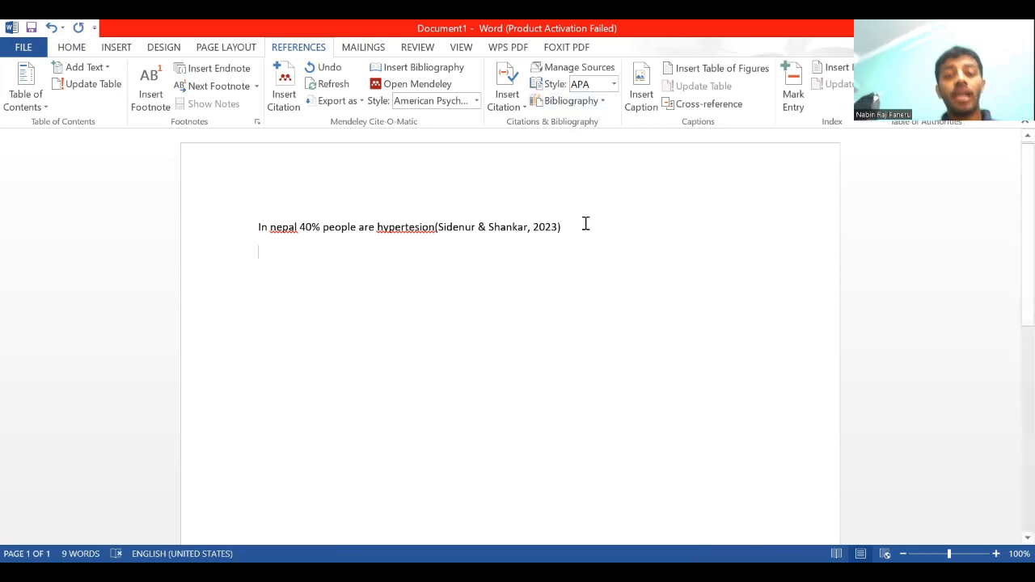
click(590, 105)
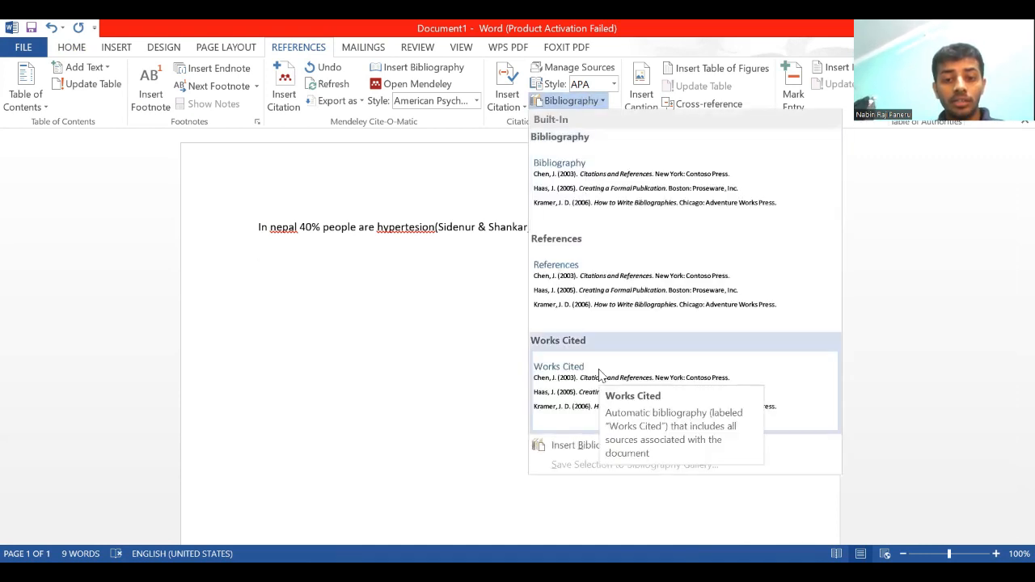
click(574, 446)
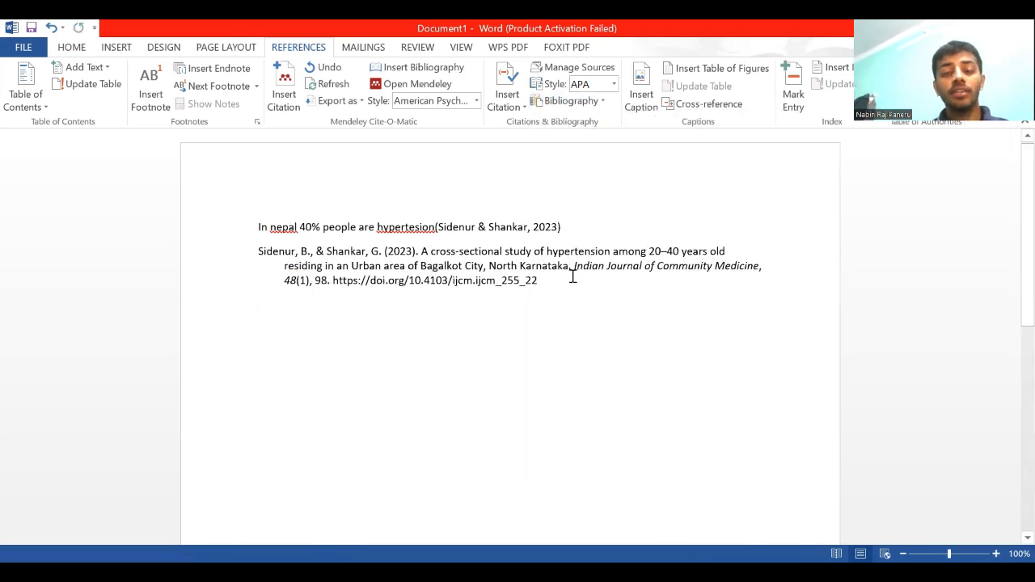